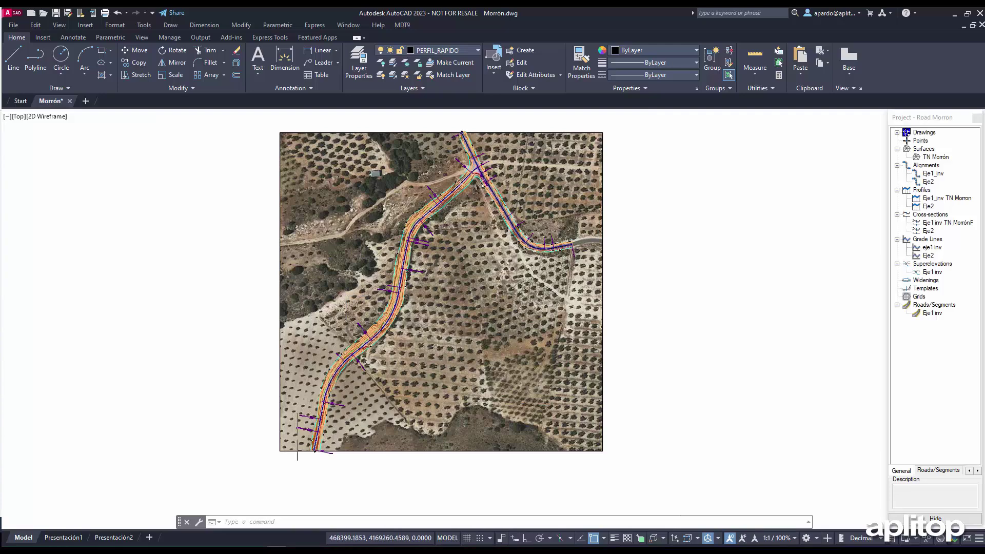
# Step: Inspect the existing terrain with a Quick Profile cut across the road southwest of the junction
pyautogui.scroll(3, 468, 168)
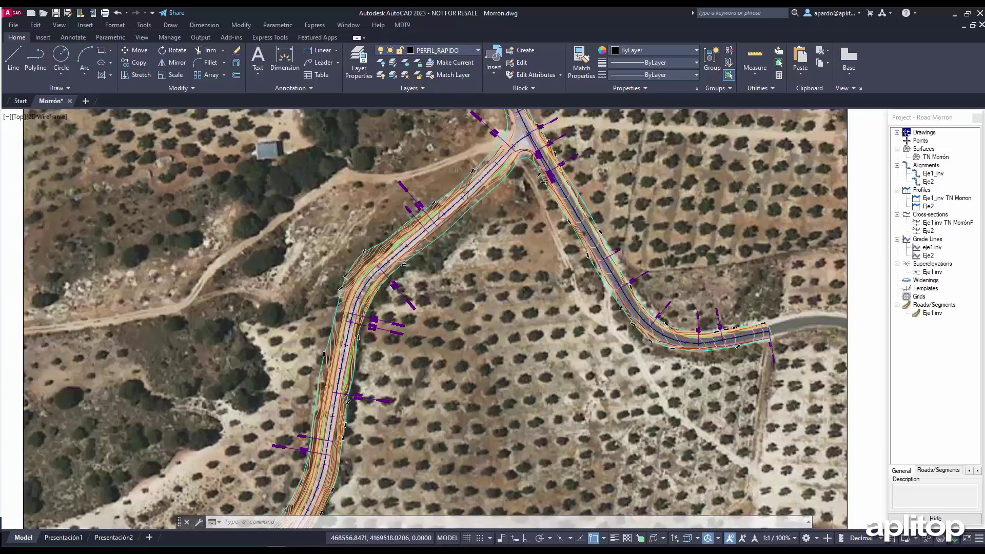
pyautogui.scroll(4, 437, 256)
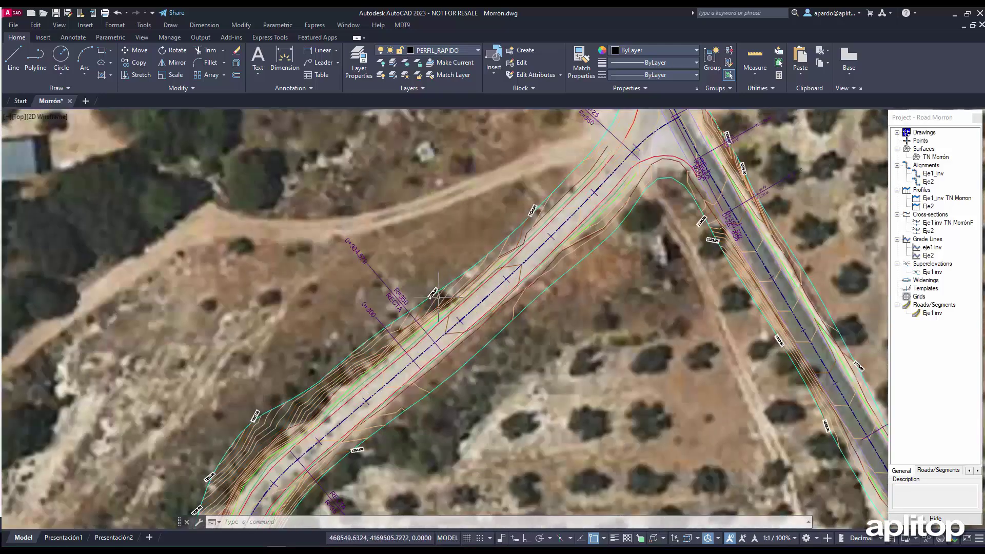
pyautogui.scroll(2, 436, 301)
pyautogui.moveTo(452, 287); pyautogui.dragTo(319, 408, button='middle')
pyautogui.scroll(-2, 400, 385)
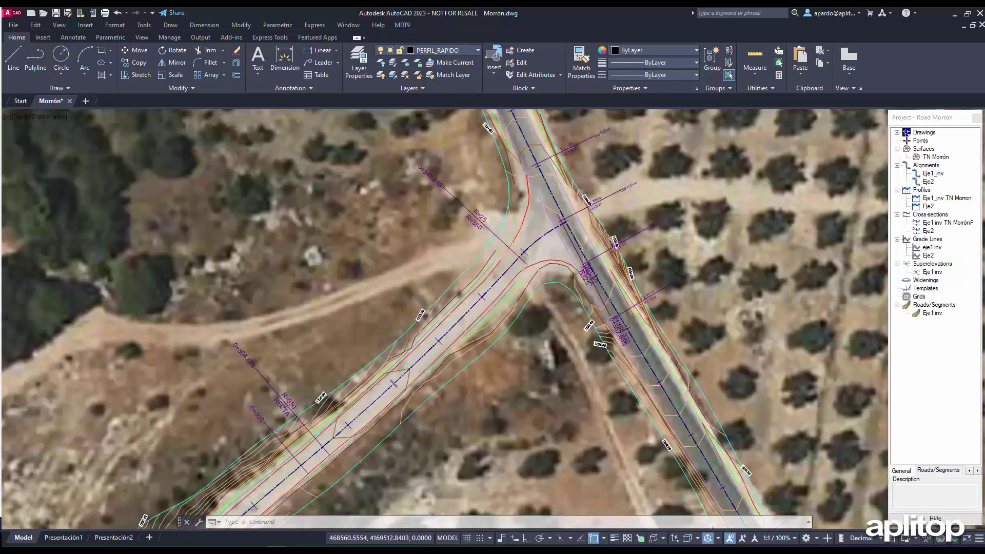
pyautogui.click(402, 24)
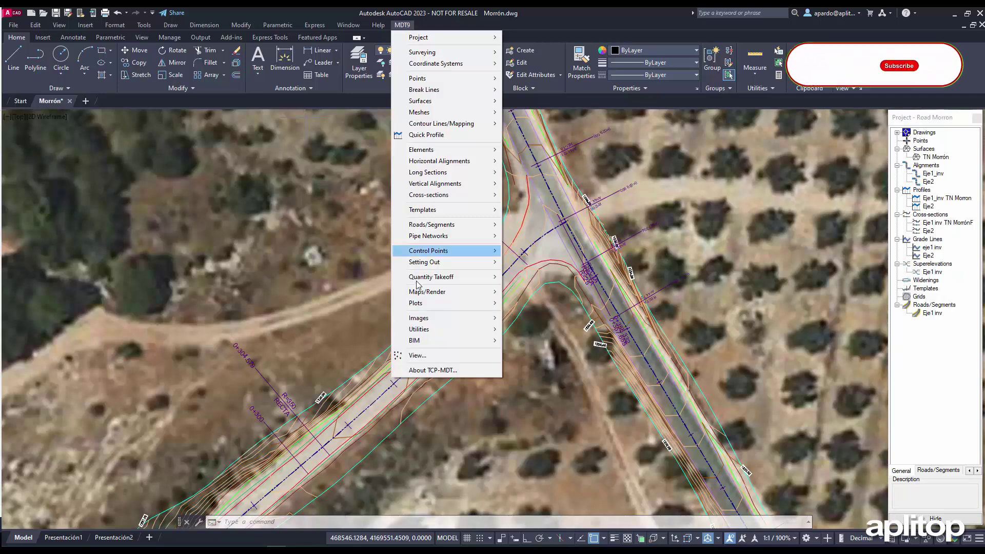
pyautogui.click(426, 135)
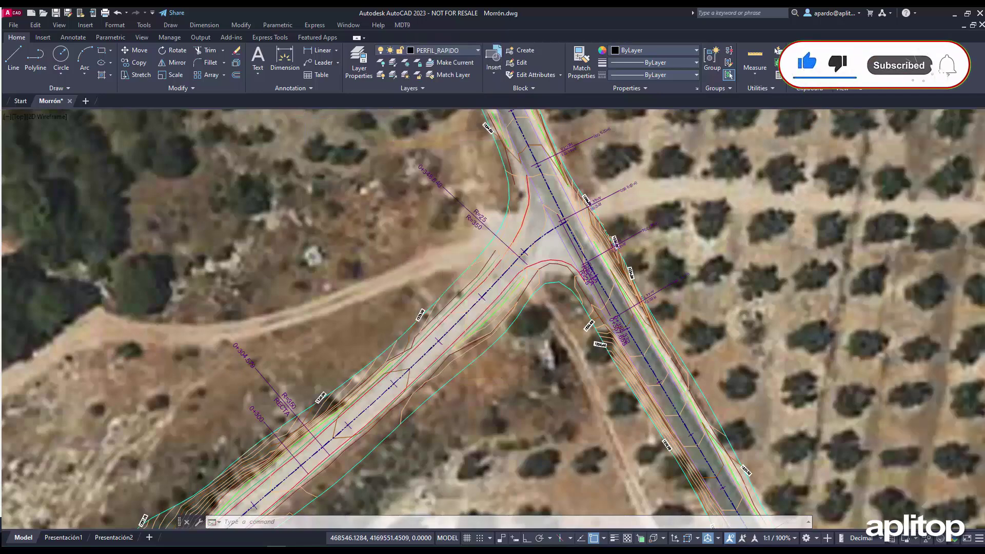
pyautogui.click(350, 324)
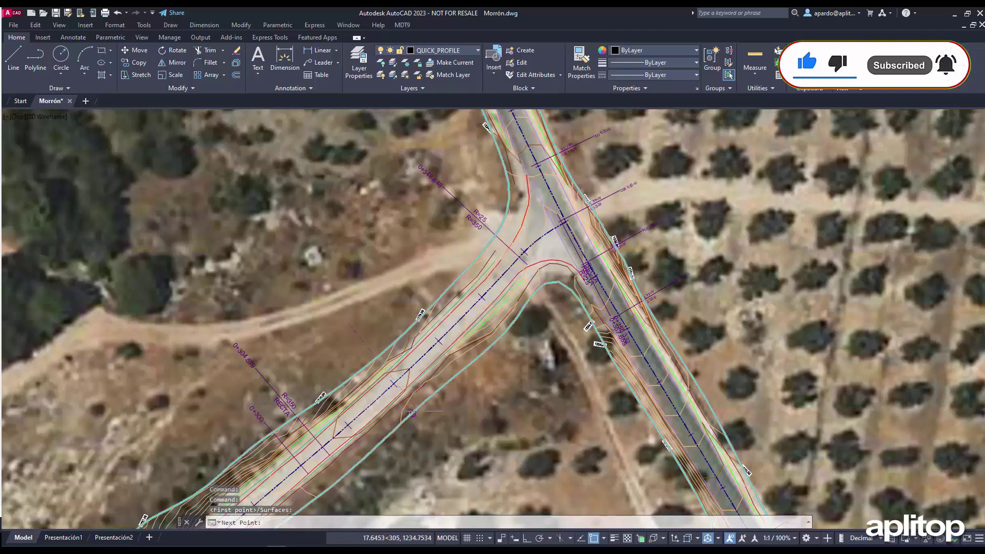
pyautogui.click(441, 442)
pyautogui.press('Return')
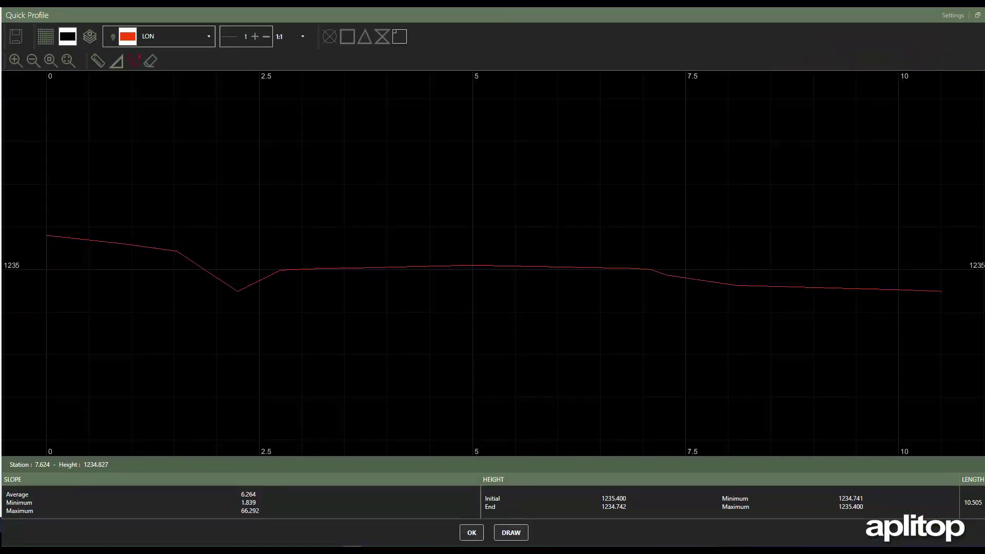
pyautogui.click(471, 533)
pyautogui.press('Return')
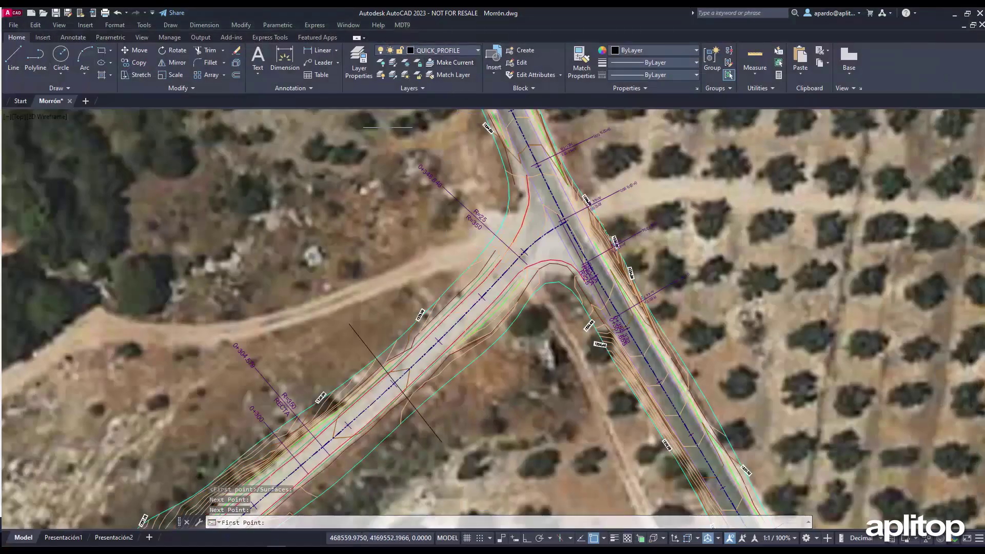
pyautogui.press('Escape')
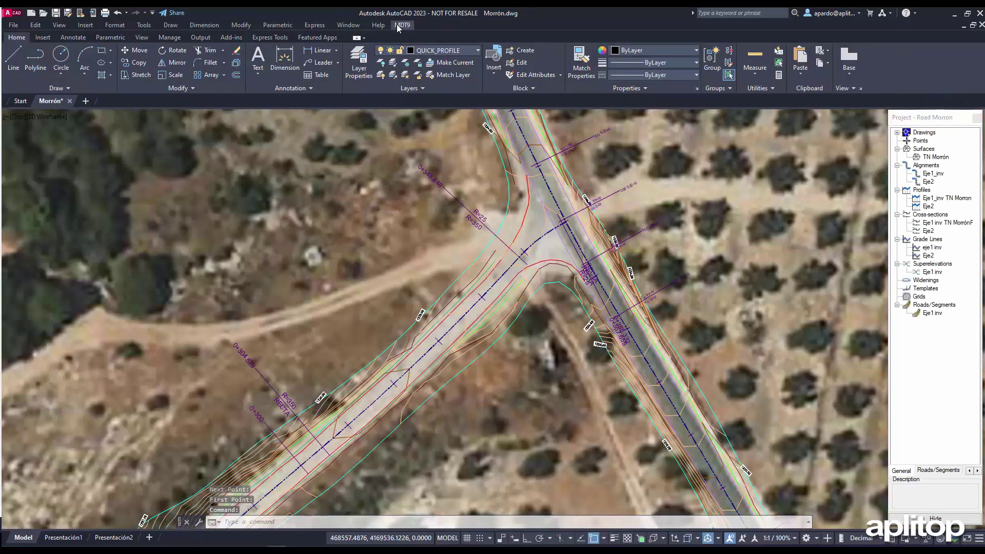
# Step: Review the pavement code and other options in the cross-section configuration, and accept the settings
pyautogui.click(398, 26)
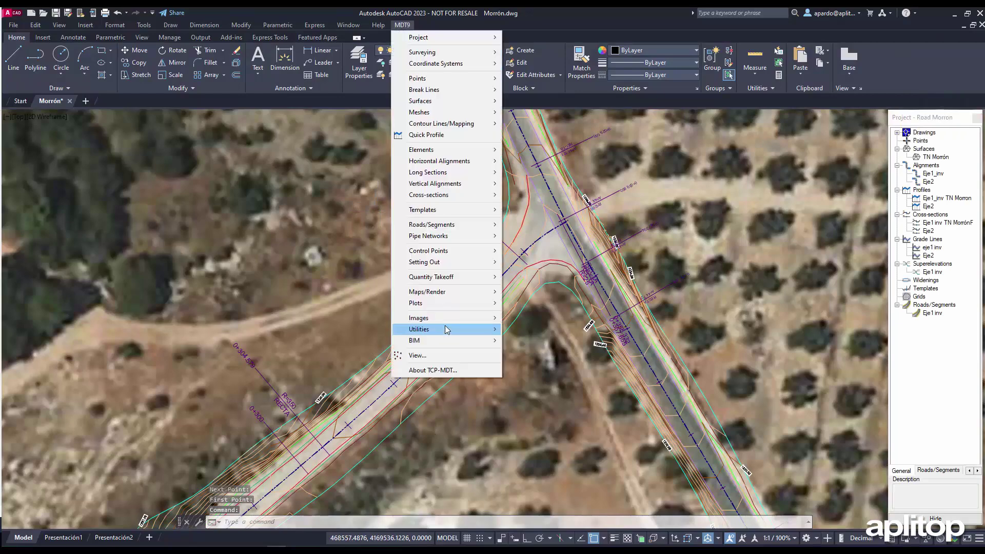
pyautogui.moveTo(447, 330)
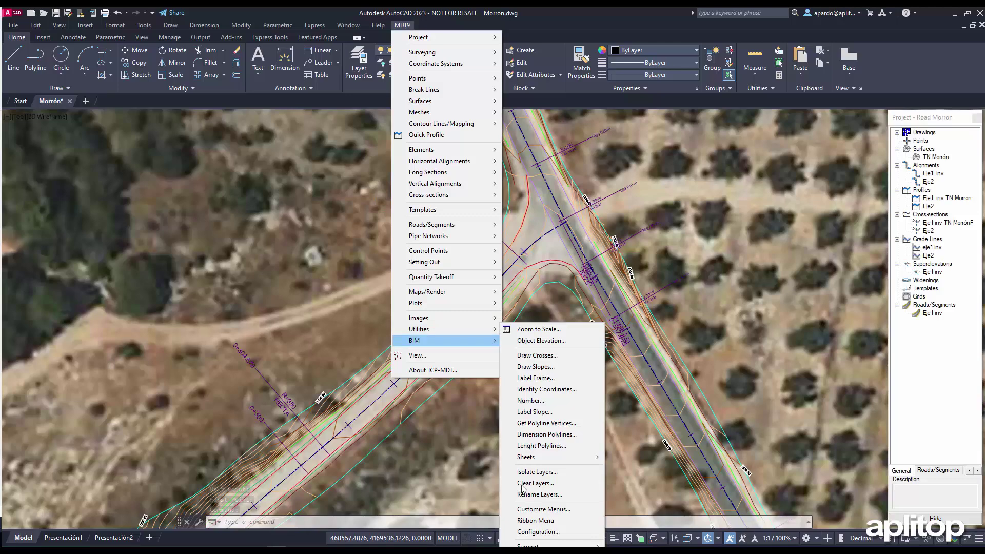
pyautogui.click(536, 532)
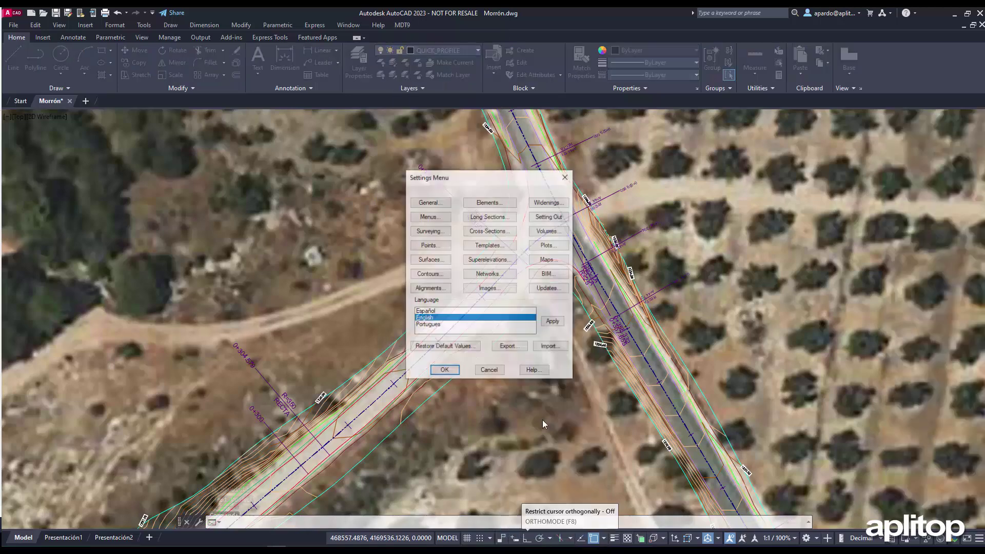
pyautogui.click(491, 231)
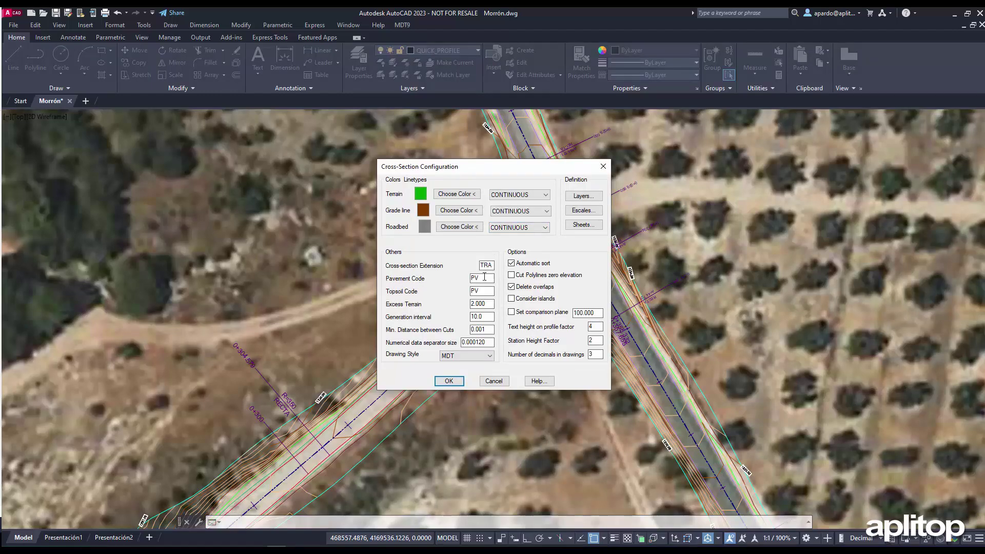
pyautogui.press('Tab')
pyautogui.press('Tab')
pyautogui.click(450, 381)
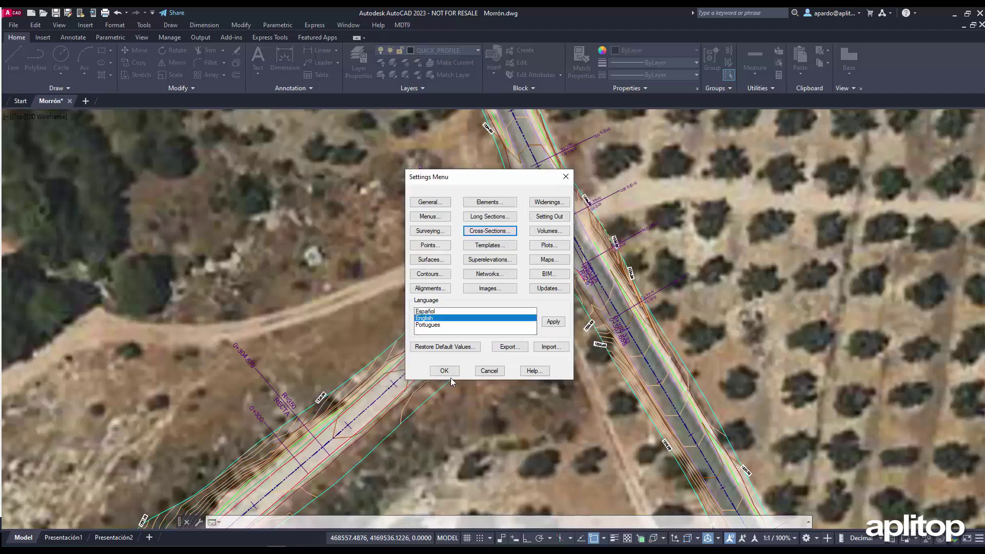
pyautogui.click(446, 372)
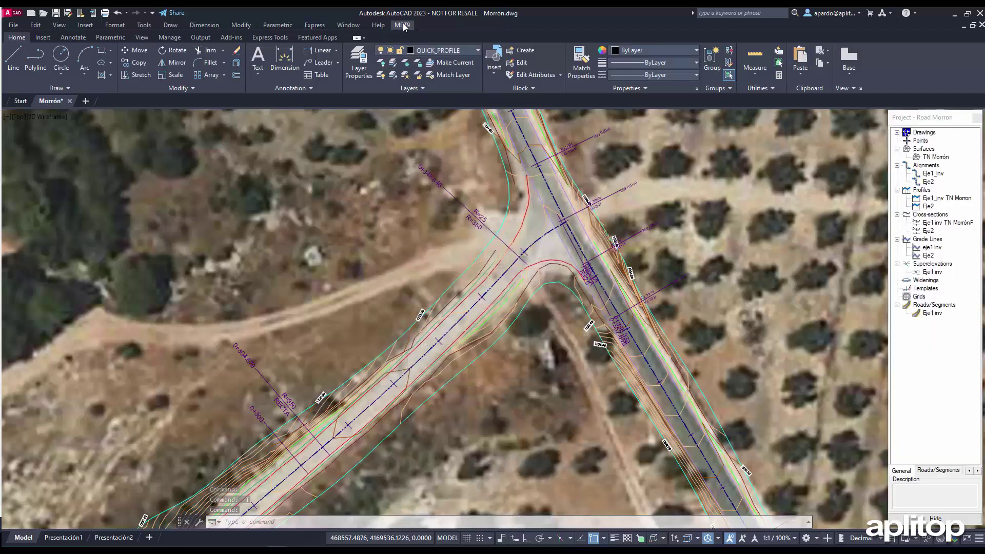
# Step: Load the road segment file Eje1 inv.SEG and open its template component Eje1 inv.SCC for editing
pyautogui.click(402, 26)
pyautogui.moveTo(436, 222)
pyautogui.click(534, 224)
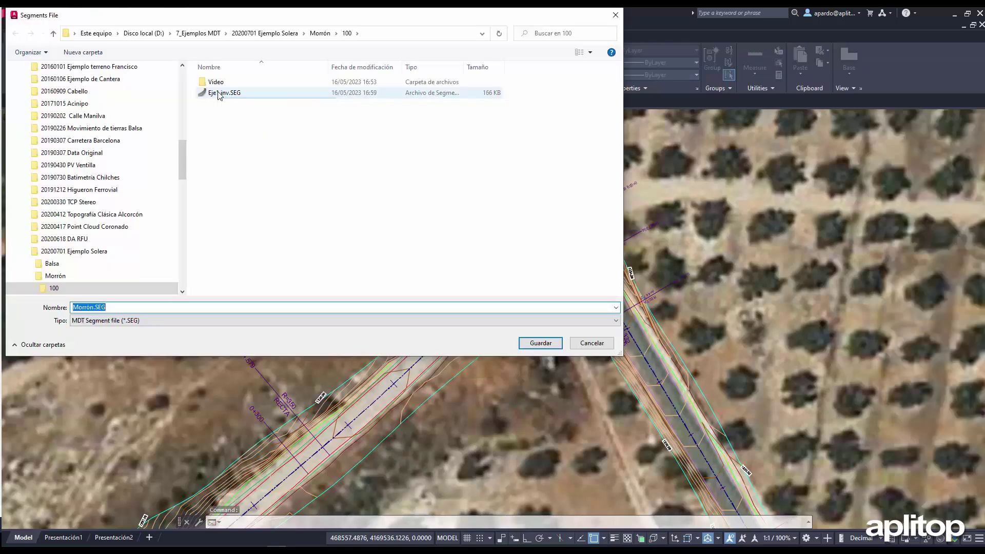
pyautogui.doubleClick(217, 92)
pyautogui.click(359, 229)
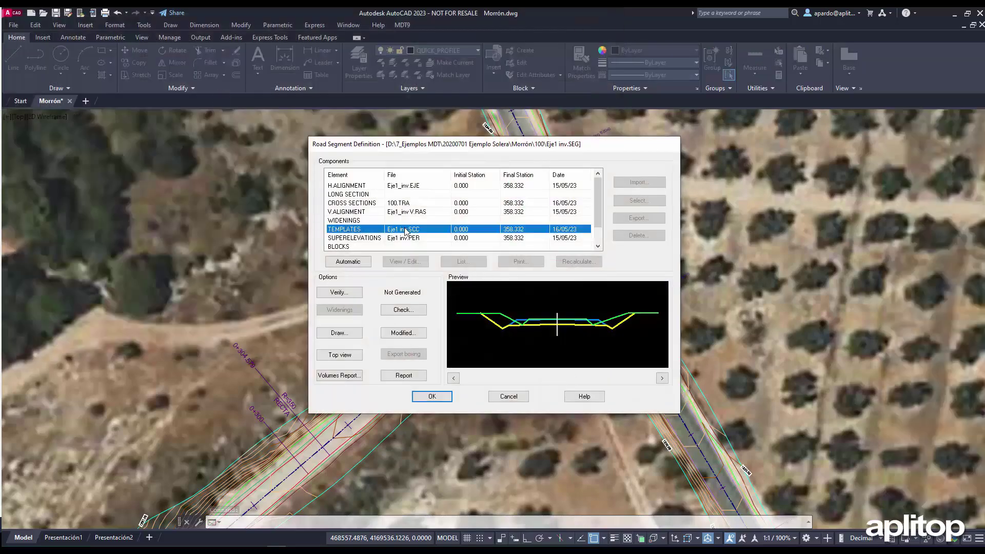
pyautogui.click(409, 262)
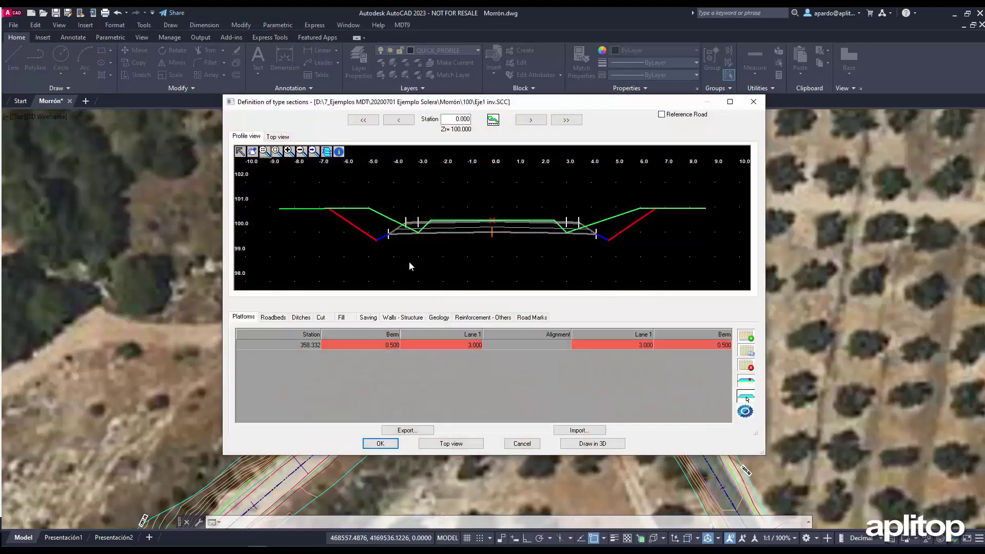
# Step: Enable reinforcement for the type sections and fill its layer list by copying the layers from the roadbed
pyautogui.click(483, 318)
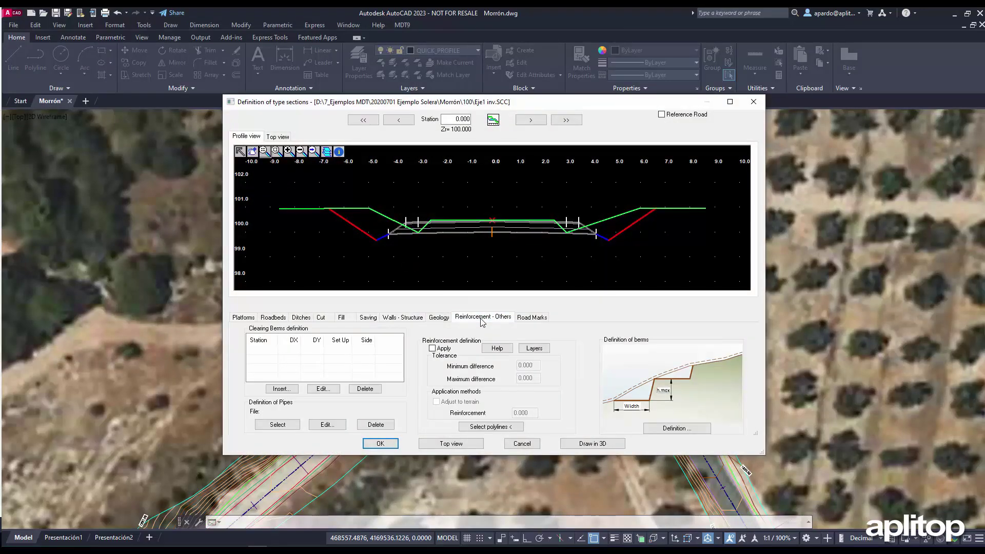
pyautogui.click(432, 349)
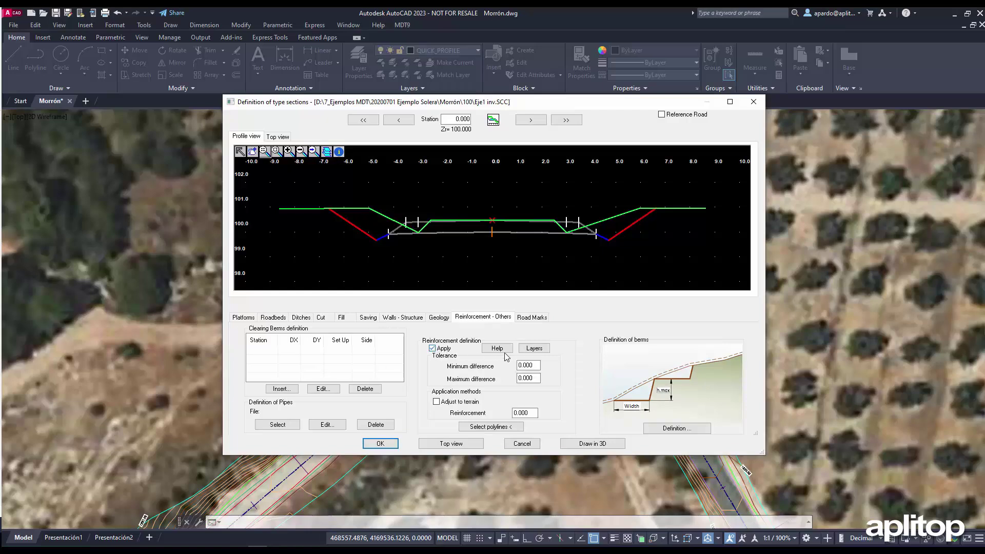
pyautogui.click(532, 350)
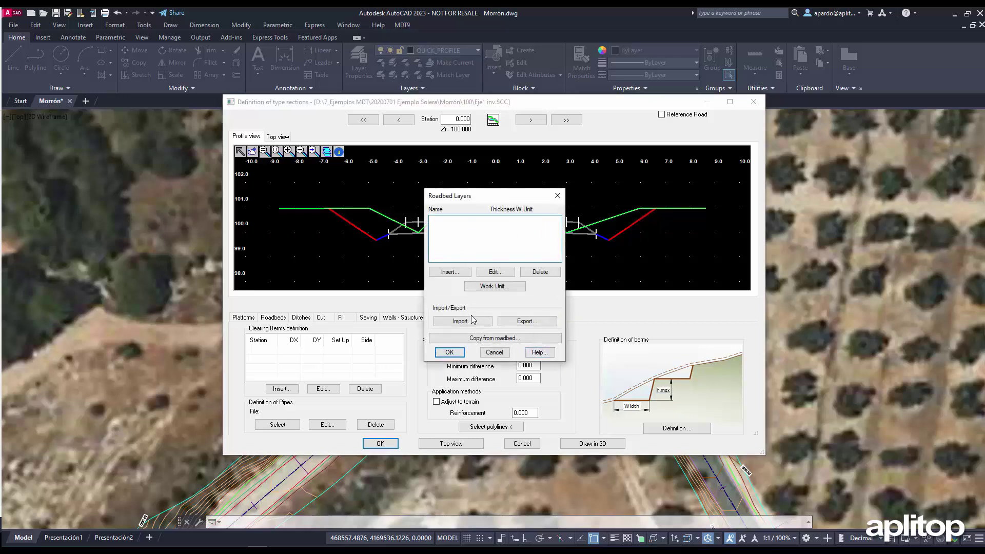
pyautogui.click(499, 341)
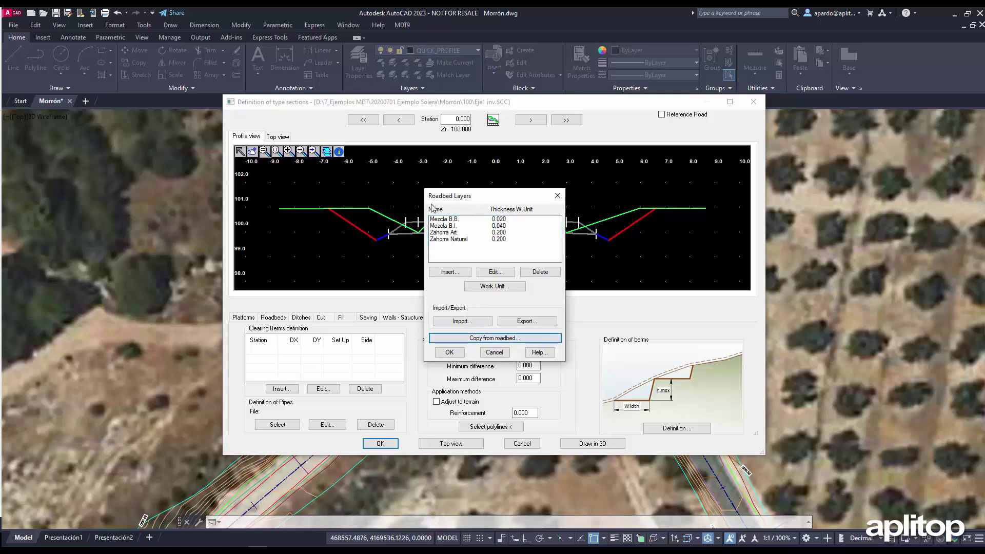
pyautogui.click(450, 352)
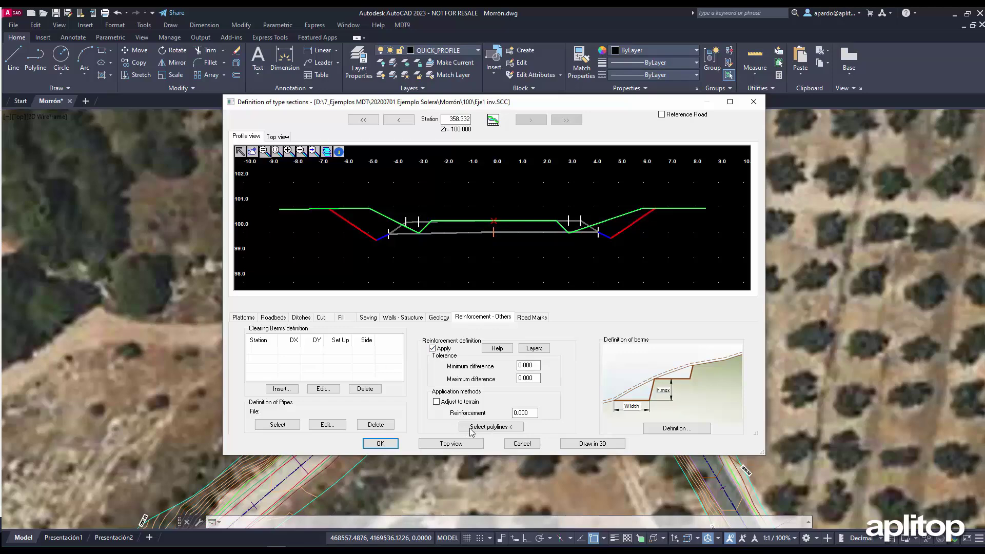
# Step: Assign the two red edge polylines on either side of the road axis as the reinforcement limits
pyautogui.click(497, 429)
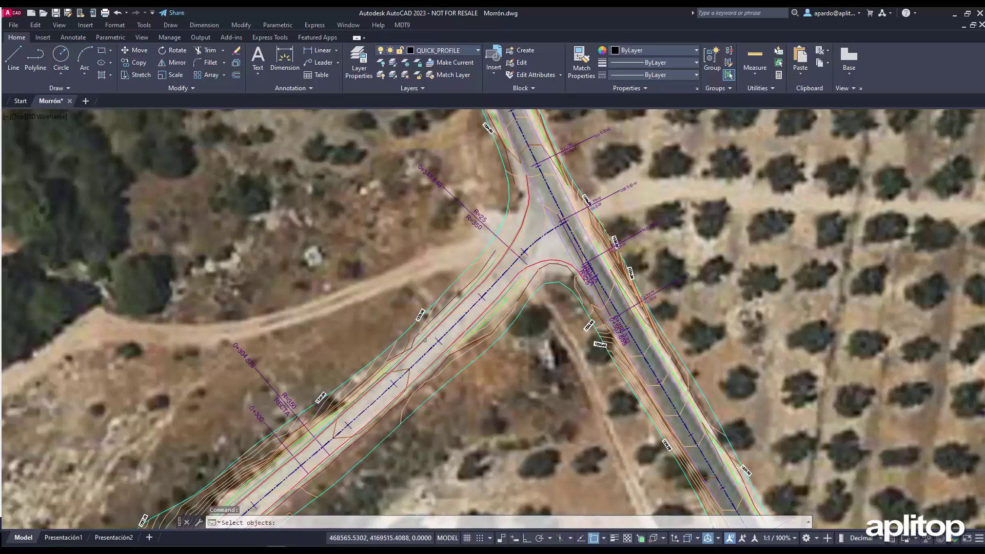
pyautogui.click(428, 357)
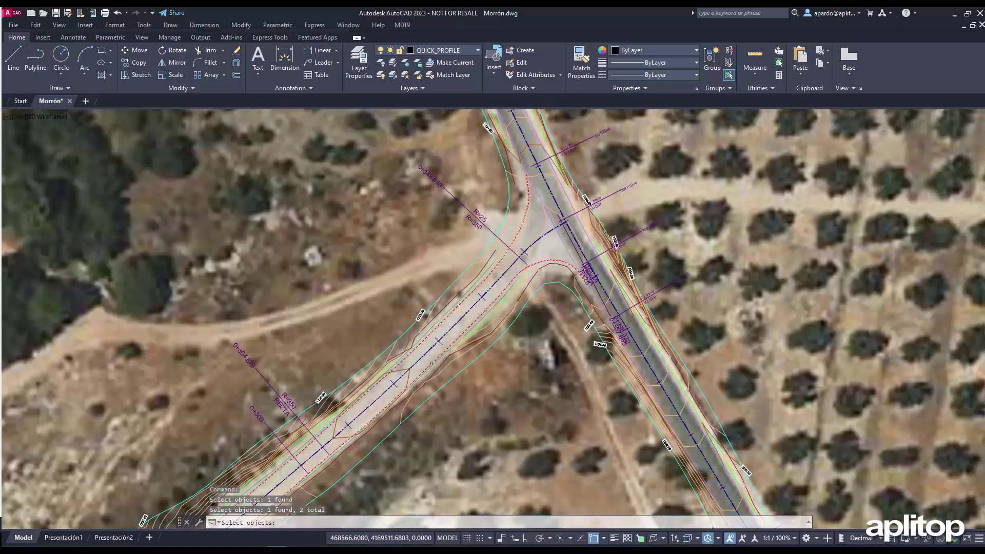
pyautogui.scroll(-2, 470, 233)
pyautogui.press('Return')
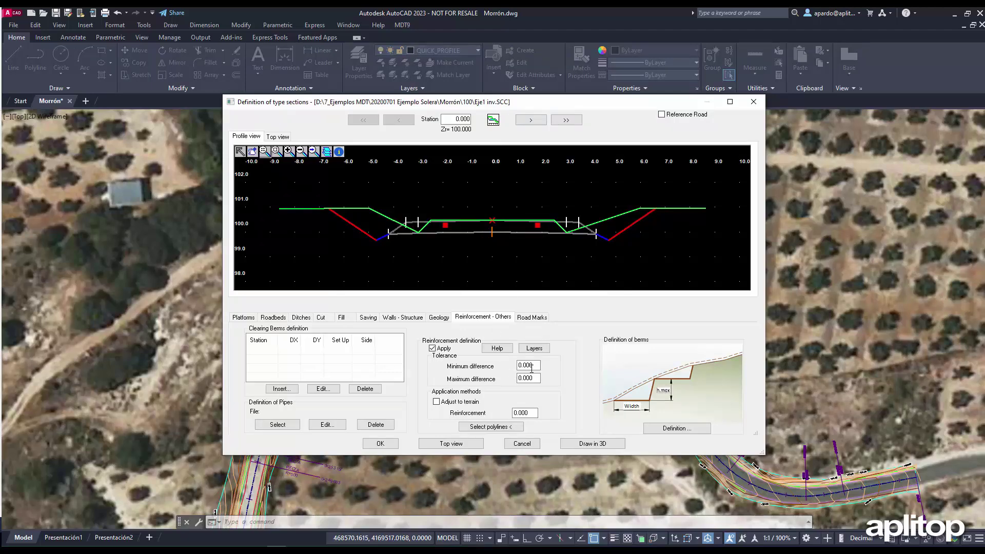
# Step: Set the reinforcement's maximum difference to 0.7 and adjust it to the terrain with a minimum thickness of 0.06
pyautogui.press('Tab')
pyautogui.write('0.')
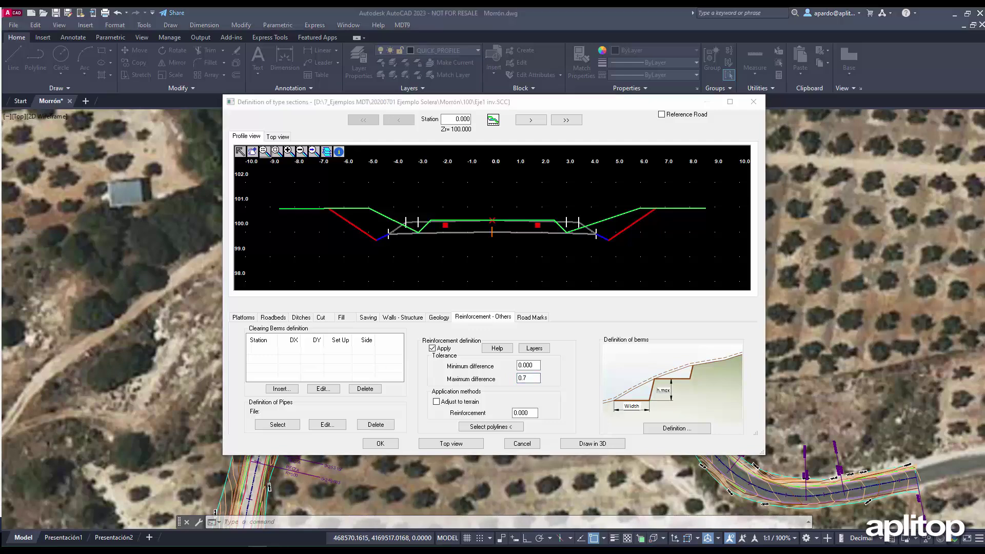
pyautogui.click(439, 403)
pyautogui.click(437, 402)
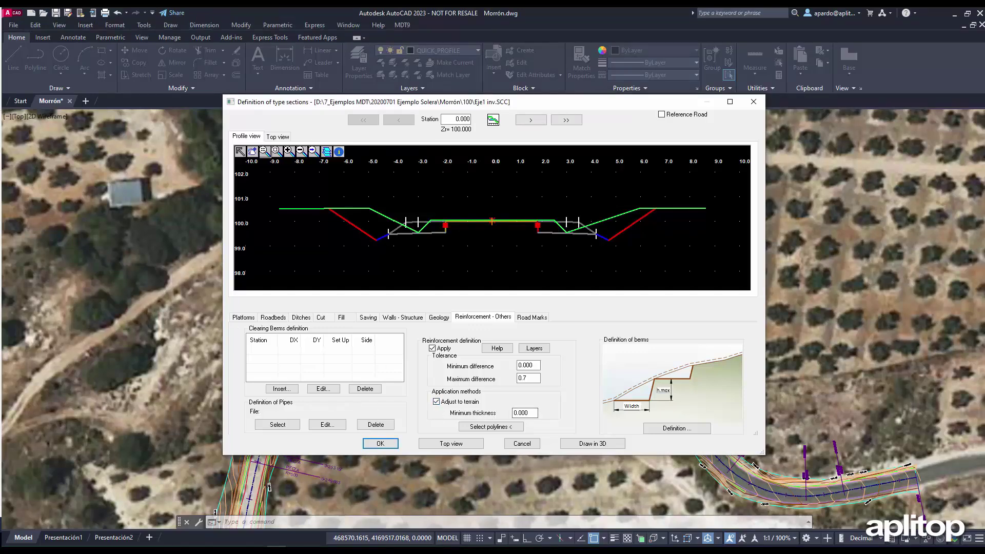
pyautogui.doubleClick(530, 414)
pyautogui.write('0.06')
# Step: Examine the reinforcement between the polyline limits in the type sections from station 0 through station 130
pyautogui.moveTo(534, 247); pyautogui.dragTo(549, 249)
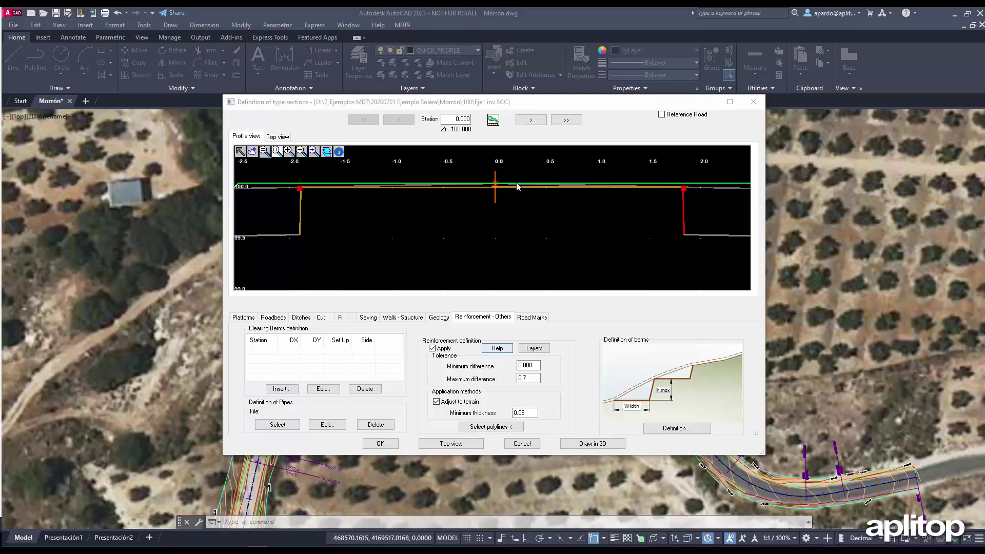
pyautogui.click(531, 121)
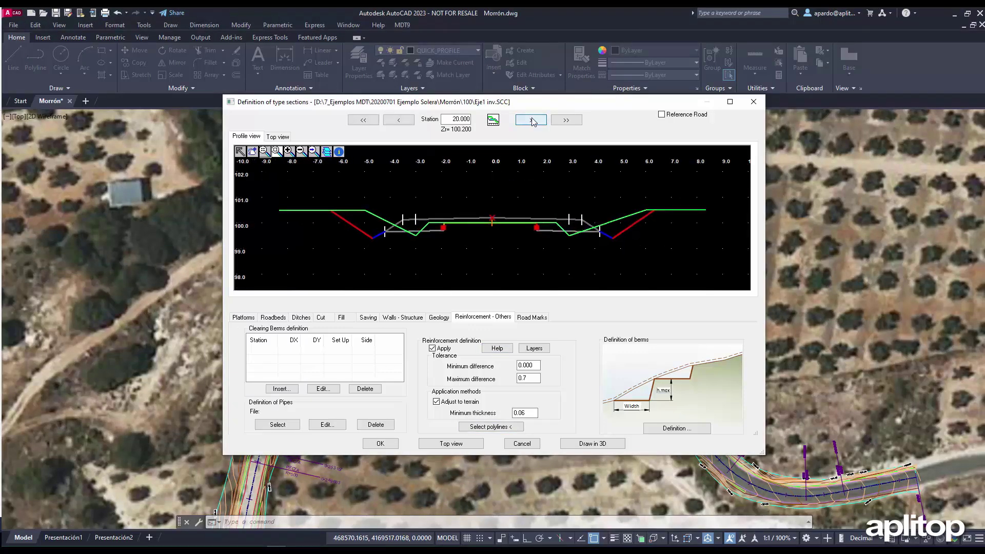
pyautogui.click(532, 121)
pyautogui.click(532, 121)
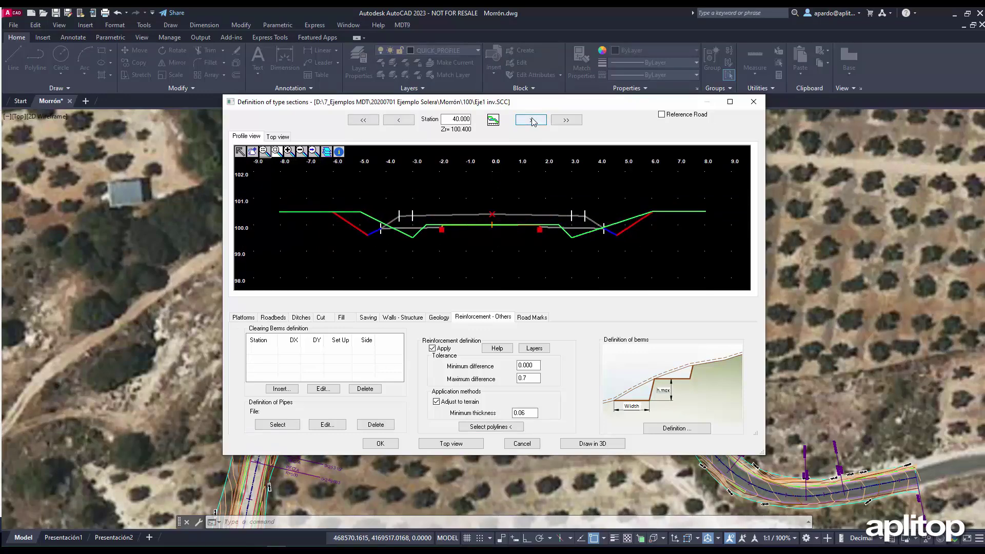
pyautogui.click(532, 121)
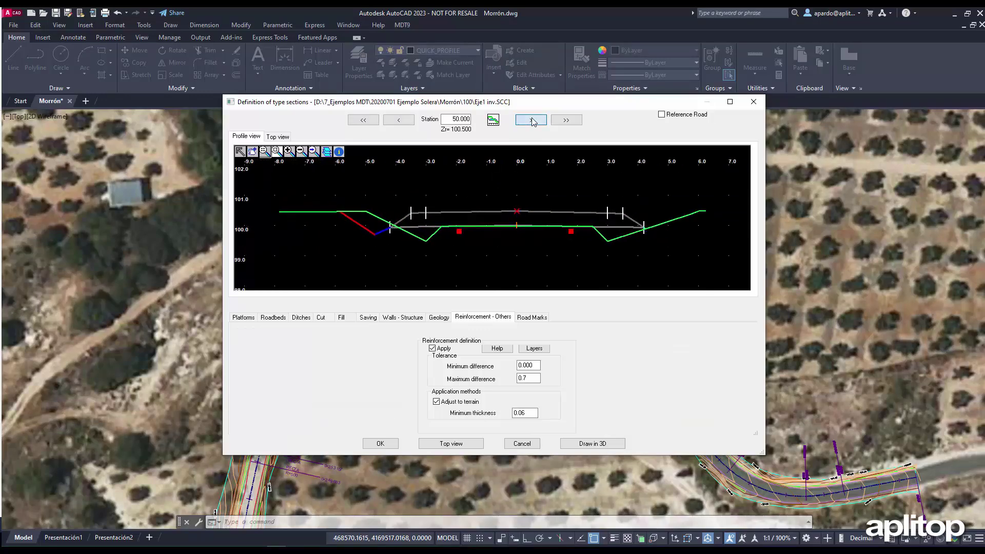
pyautogui.click(534, 122)
pyautogui.click(534, 123)
pyautogui.click(534, 123)
pyautogui.click(534, 124)
pyautogui.click(534, 123)
pyautogui.click(534, 123)
pyautogui.click(534, 123)
pyautogui.click(534, 123)
pyautogui.click(534, 123)
pyautogui.click(534, 124)
pyautogui.click(534, 123)
pyautogui.click(534, 123)
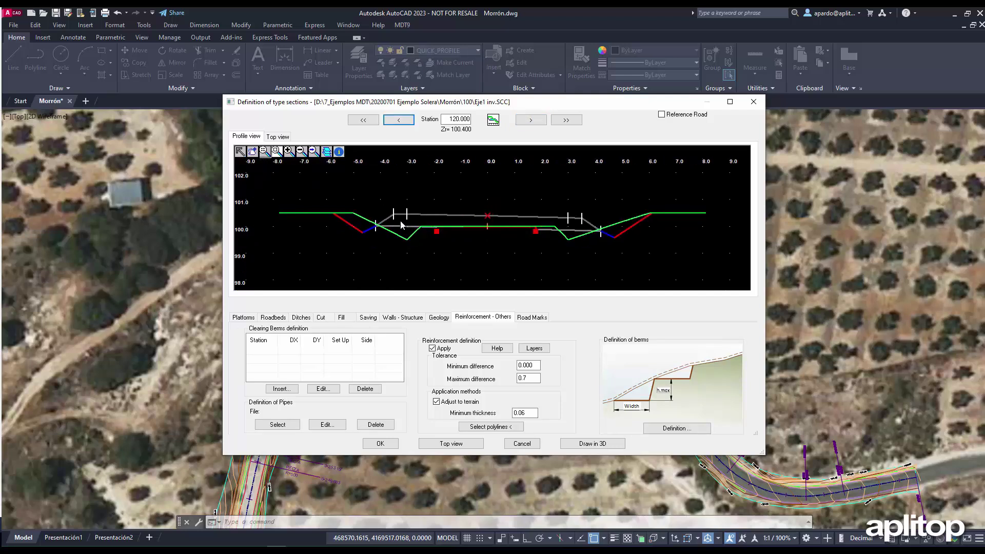
pyautogui.moveTo(413, 207); pyautogui.dragTo(552, 255)
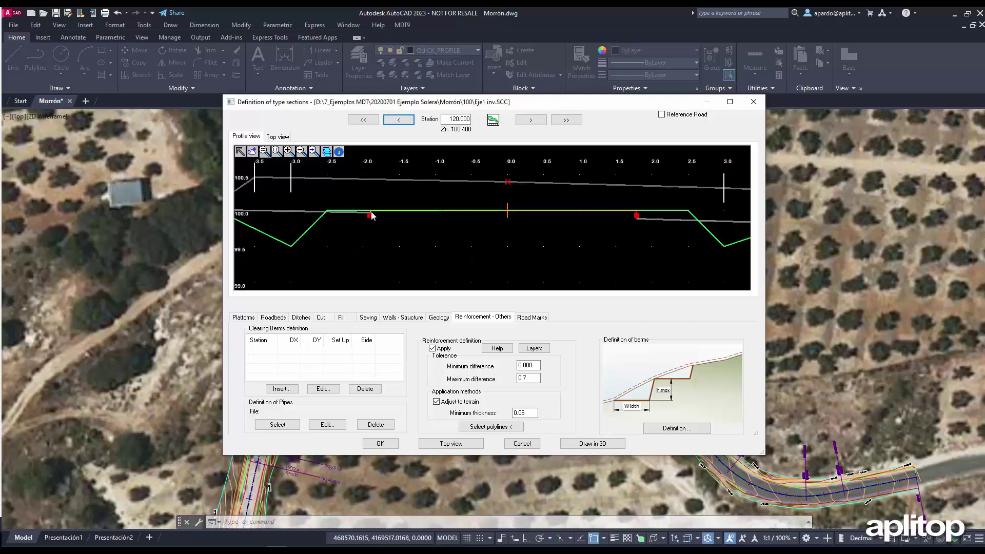
pyautogui.click(530, 120)
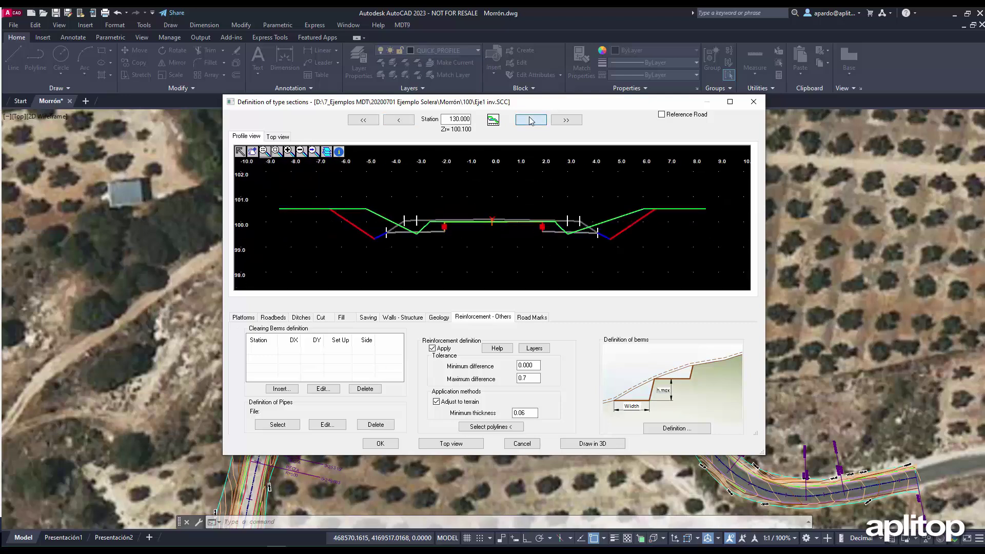
# Step: Examine the milling and reinforcement lines between the polyline limits up close in the type sections at stations 135 through 145
pyautogui.click(531, 120)
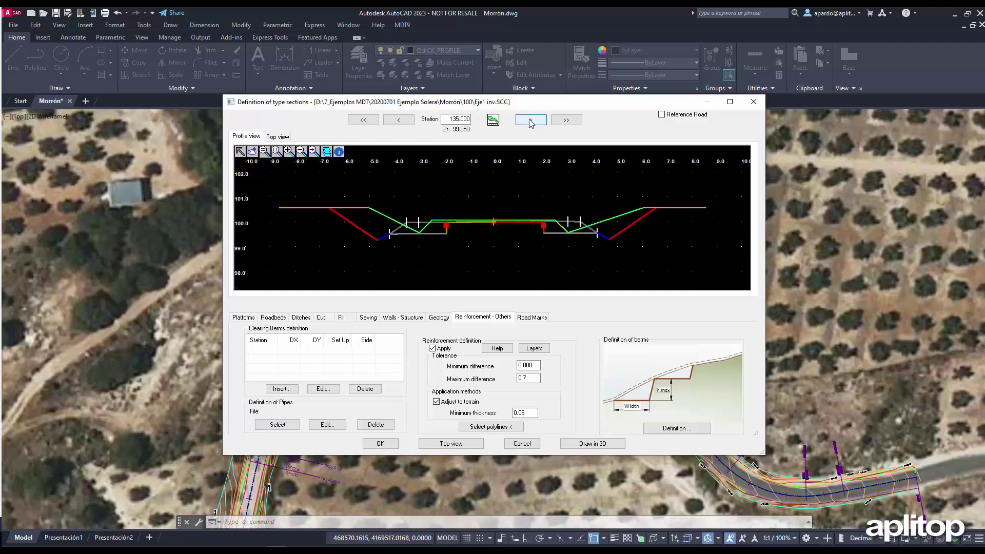
pyautogui.click(530, 121)
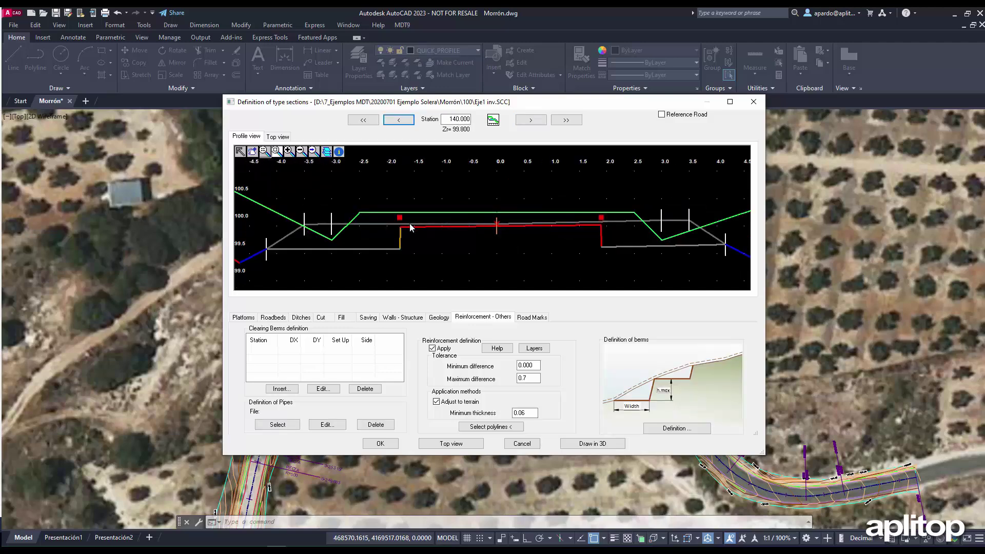
pyautogui.scroll(3, 411, 224)
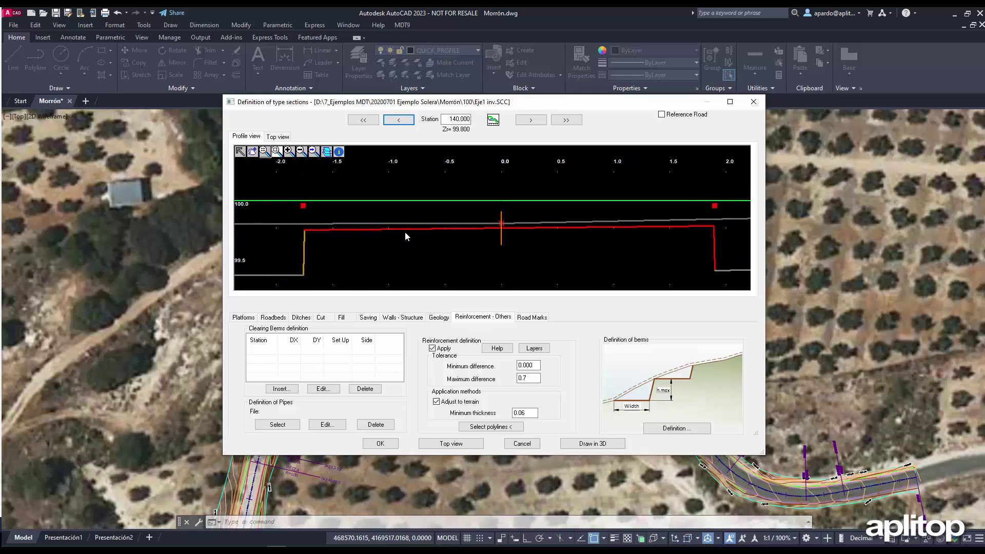
pyautogui.scroll(-1, 405, 232)
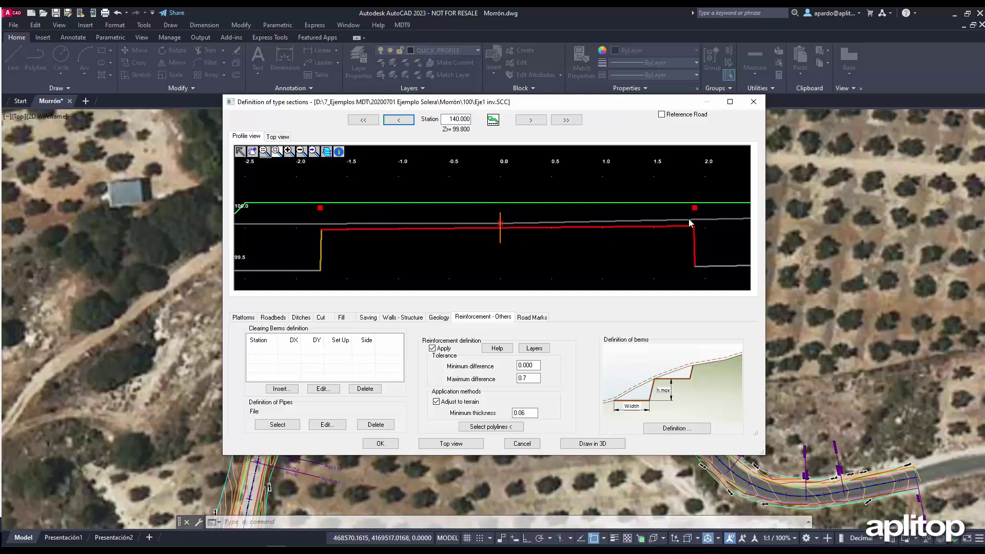
pyautogui.click(526, 121)
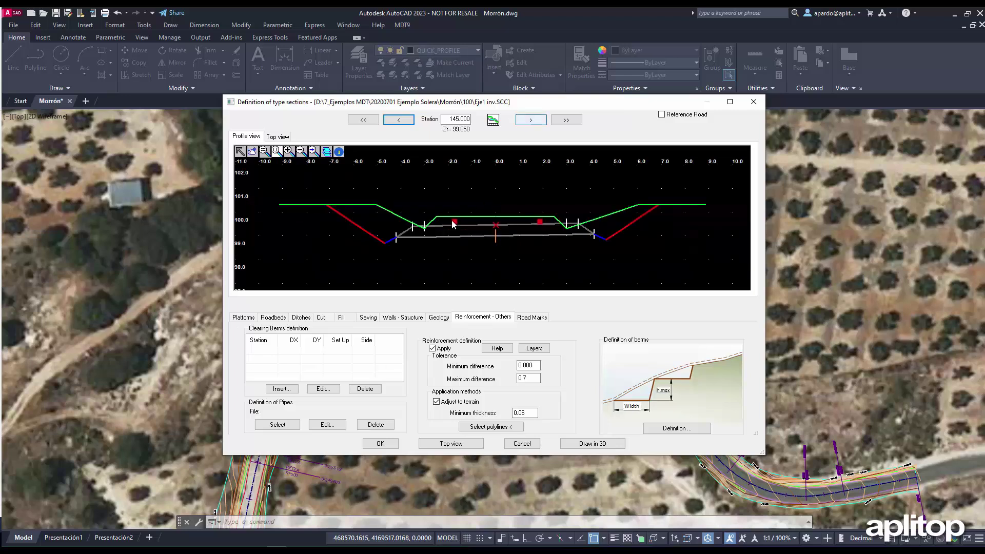
pyautogui.scroll(3, 468, 221)
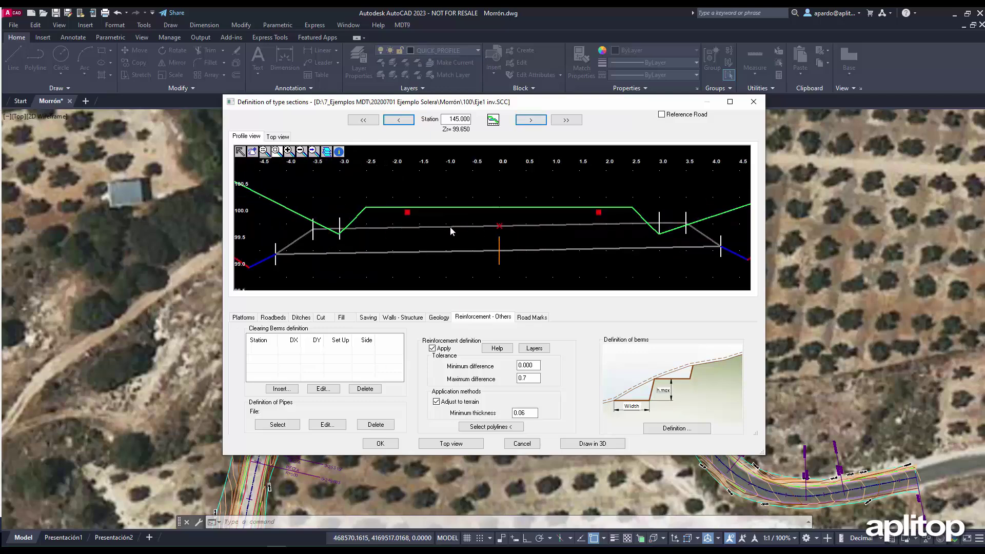
# Step: Review how the reinforcement applies in the successive type sections from station 150 through station 350
pyautogui.click(533, 122)
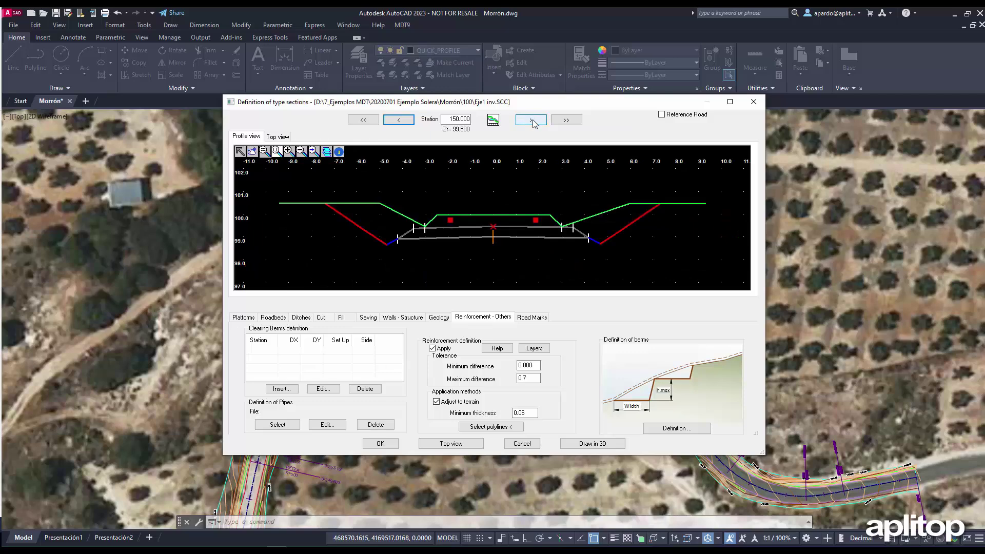
pyautogui.click(534, 123)
pyautogui.click(533, 123)
pyautogui.click(534, 123)
pyautogui.click(534, 123)
pyautogui.click(533, 123)
pyautogui.click(533, 123)
pyautogui.click(533, 123)
pyautogui.click(534, 122)
pyautogui.click(533, 122)
pyautogui.click(533, 123)
pyautogui.click(533, 123)
pyautogui.click(533, 123)
pyautogui.click(533, 123)
pyautogui.click(533, 123)
pyautogui.click(533, 122)
pyautogui.click(533, 123)
pyautogui.click(533, 122)
pyautogui.click(533, 123)
pyautogui.click(533, 123)
pyautogui.click(533, 123)
pyautogui.click(533, 122)
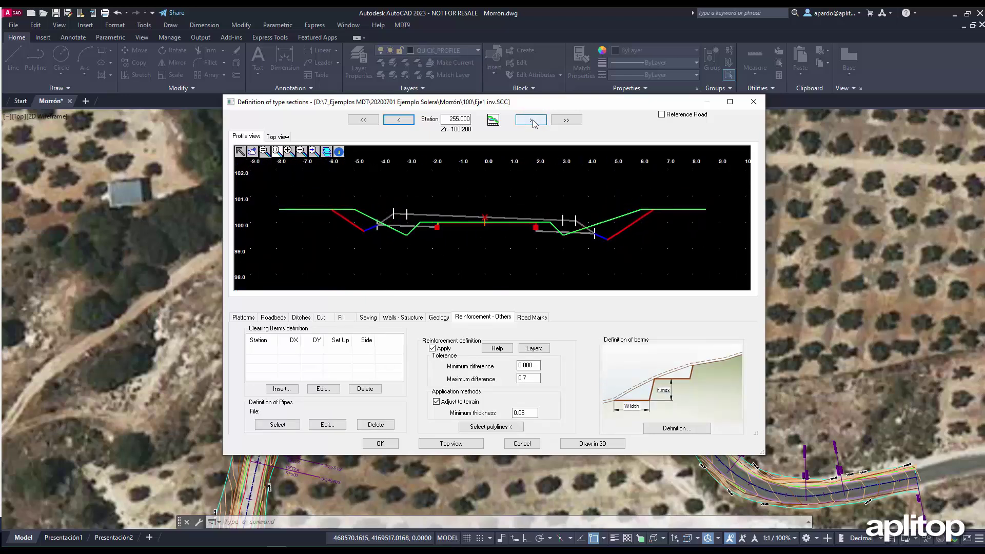
pyautogui.click(533, 123)
pyautogui.click(533, 123)
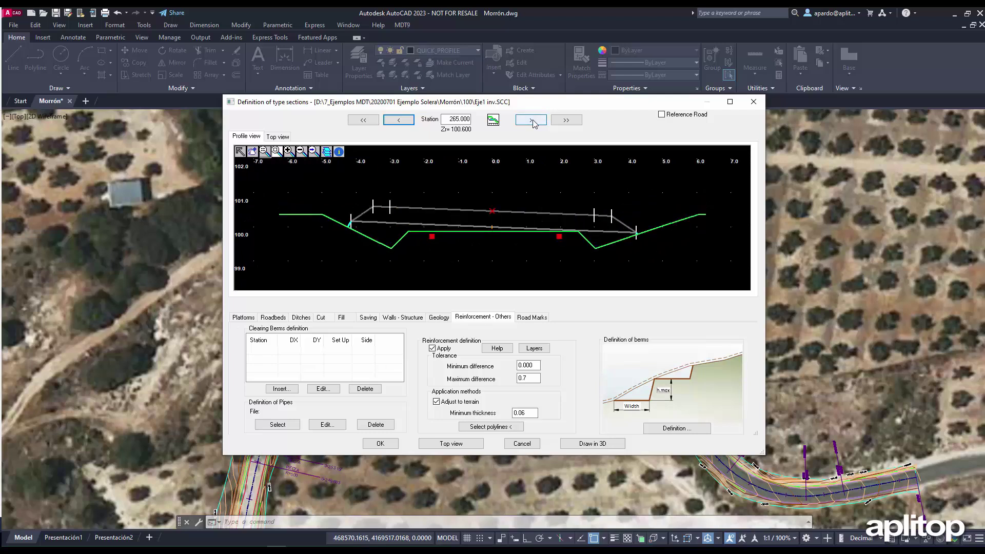
pyautogui.click(533, 122)
pyautogui.click(533, 123)
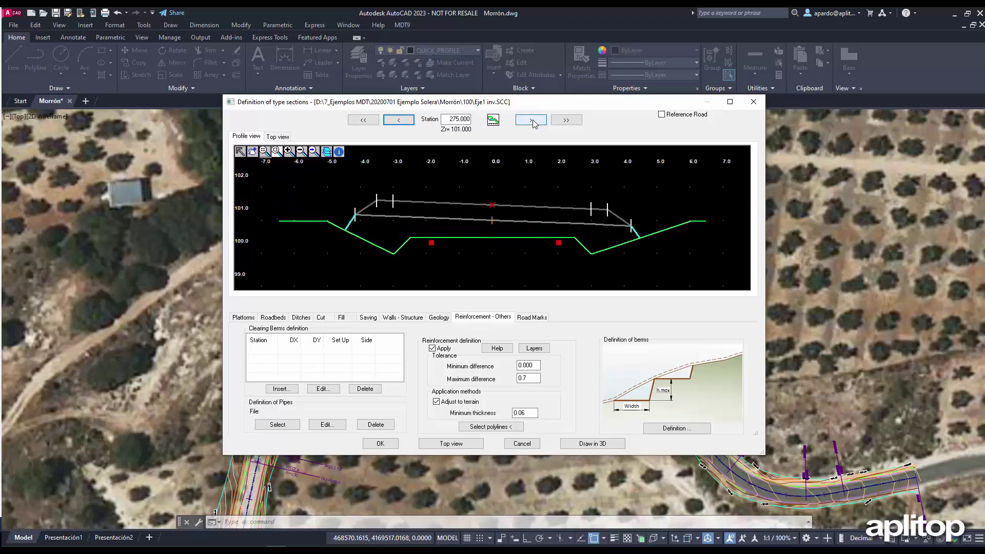
pyautogui.click(533, 122)
pyautogui.click(533, 122)
pyautogui.click(534, 122)
pyautogui.click(533, 123)
pyautogui.click(534, 123)
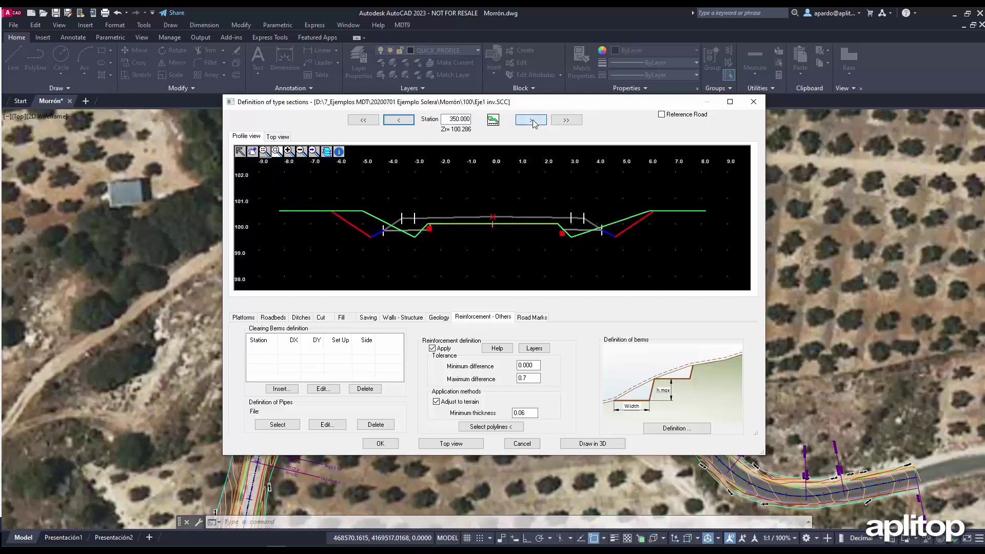